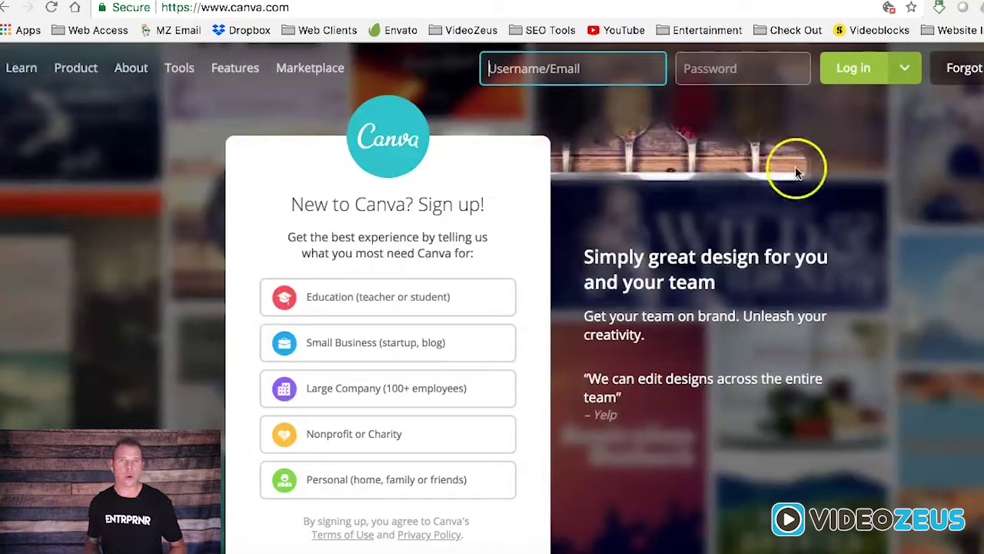
Step: Log in to Canva with Facebook and scroll through the dashboard of existing designs
left_click(905, 69)
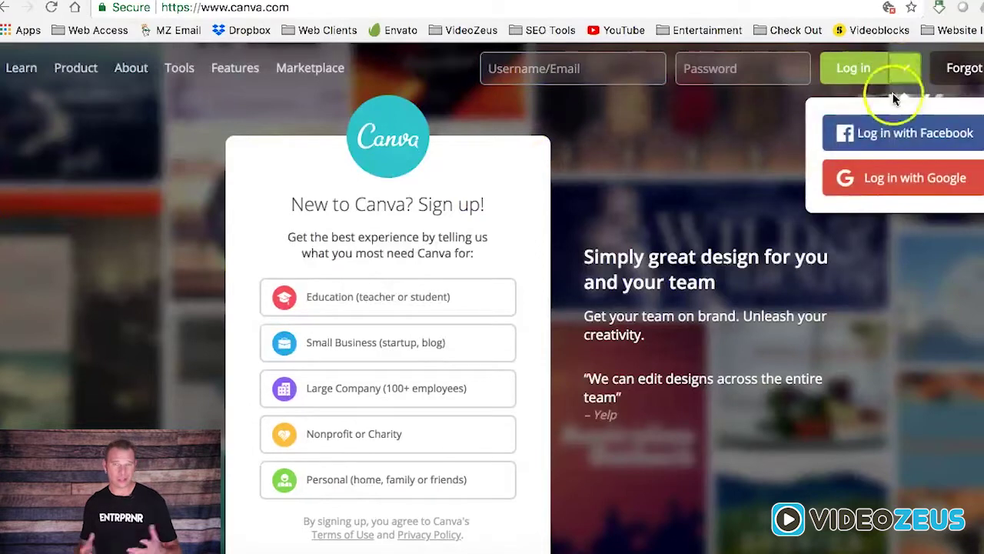
left_click(882, 135)
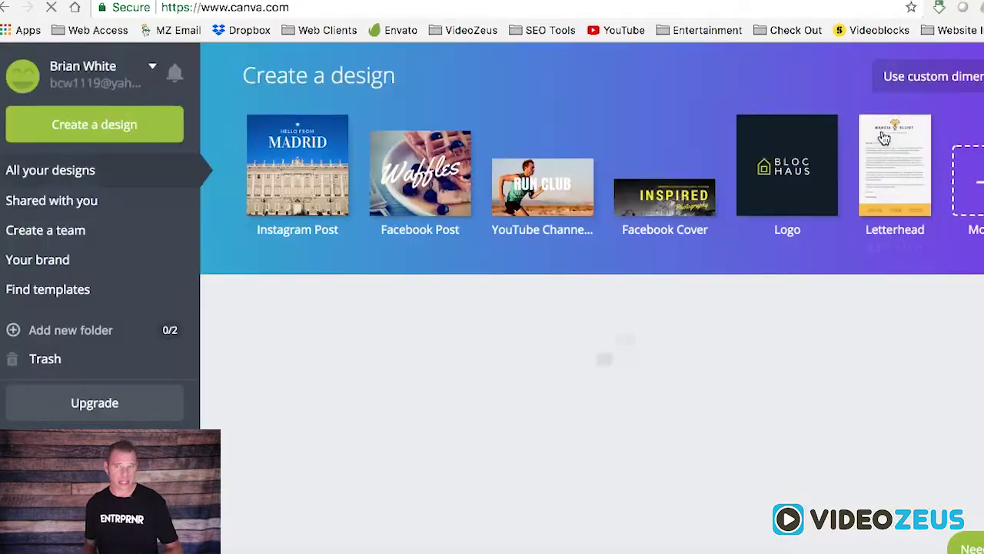
scroll(240, 241, "down", 12)
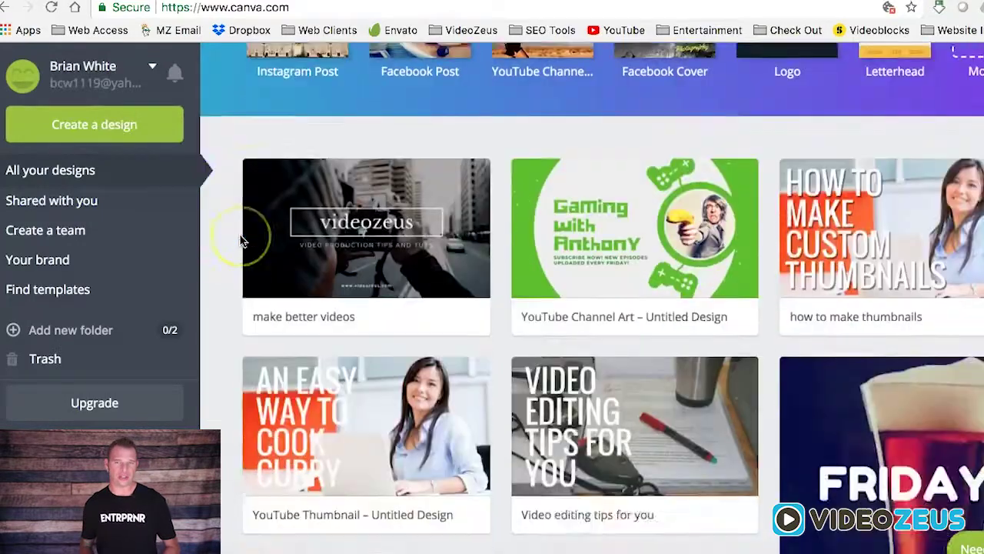
scroll(239, 241, "up", 10)
scroll(239, 241, "up", 4)
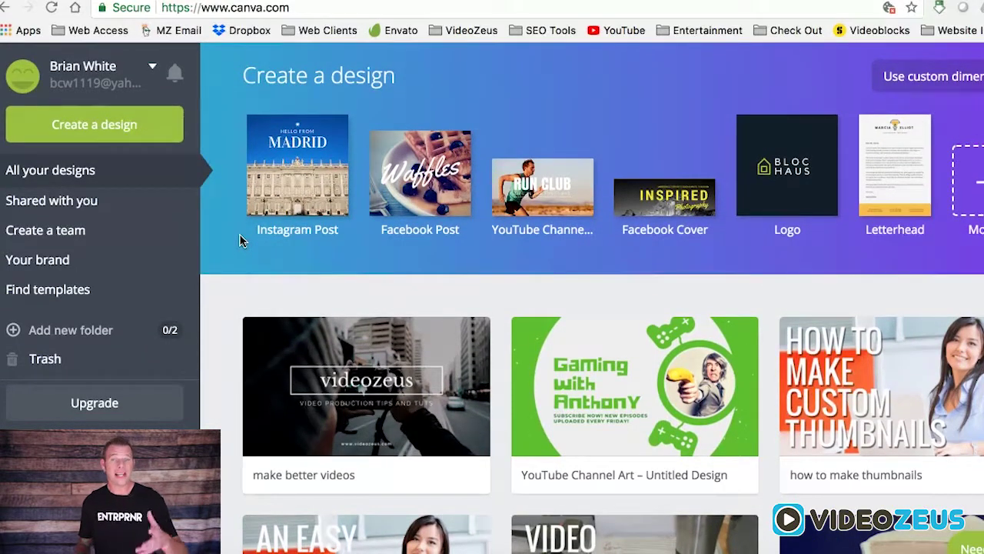
Step: Open the Create a design page and scroll down to Social Media & Email Headers
left_click(162, 123)
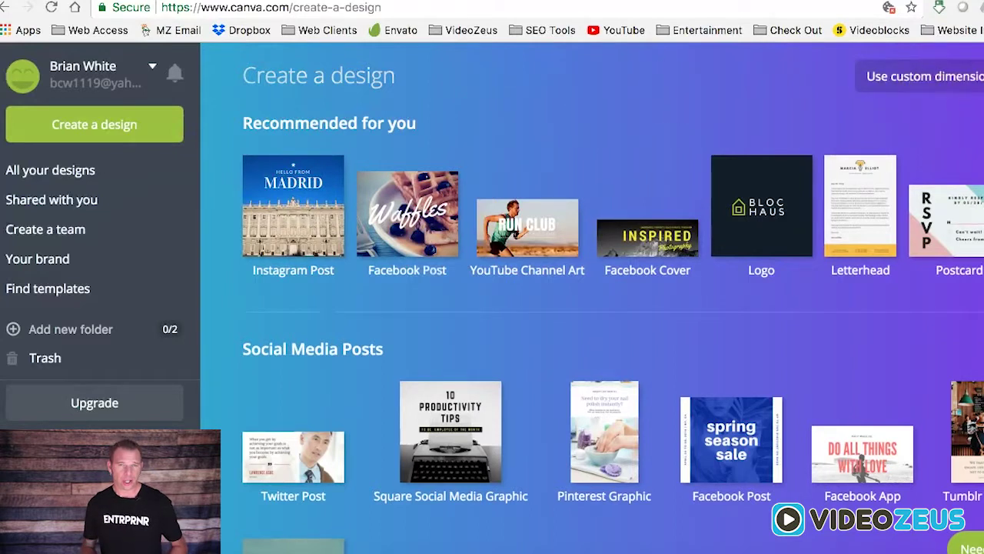
scroll(612, 298, "down", 4)
scroll(780, 332, "down", 5)
scroll(612, 297, "down", 15)
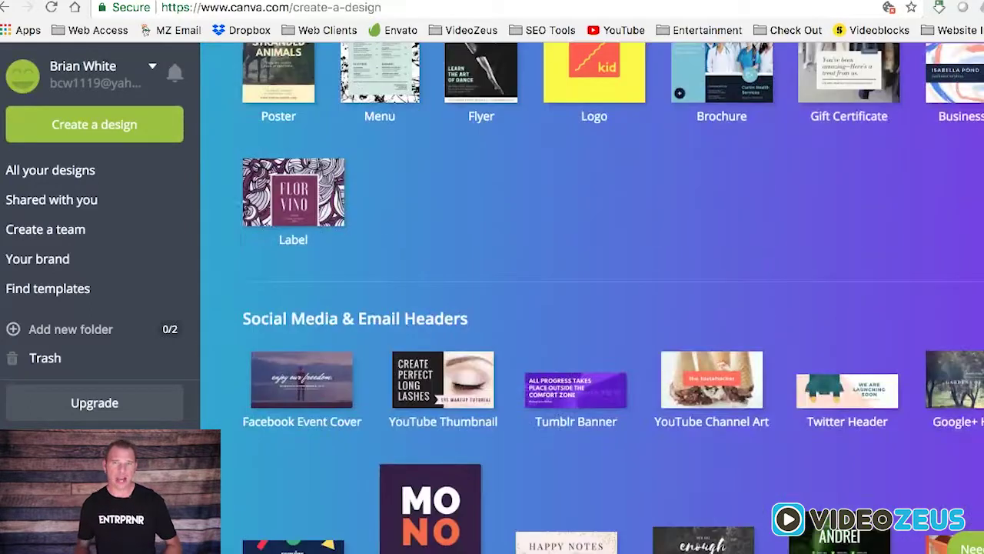
scroll(566, 295, "down", 5)
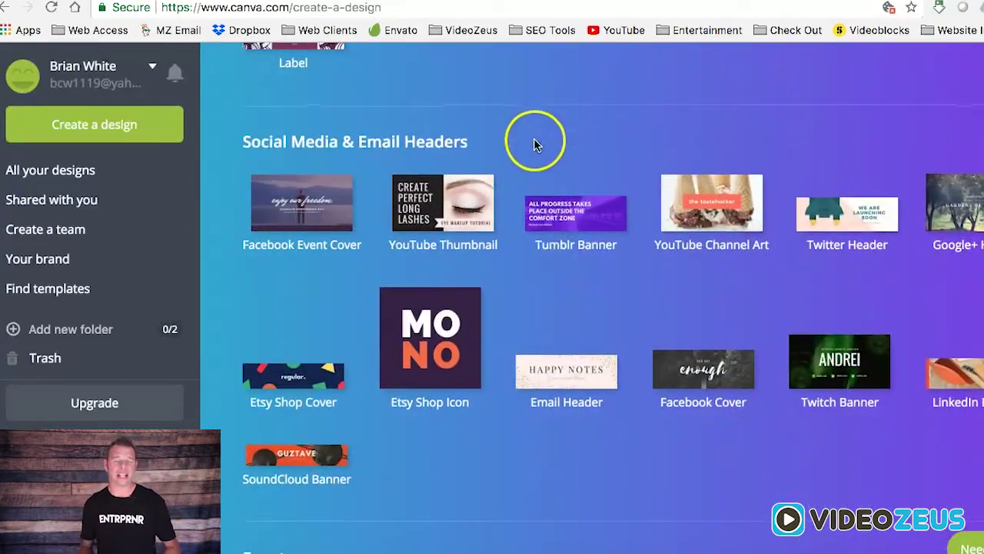
Step: Start a YouTube Thumbnail design and apply the 'An Easy Way to Cook Curry' layout from Layouts
left_click(451, 213)
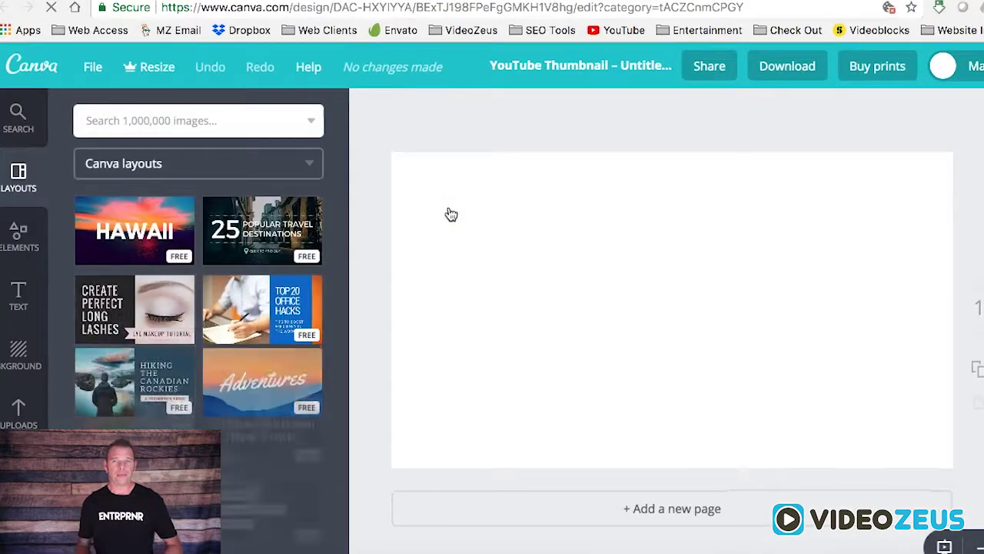
scroll(247, 259, "down", 4)
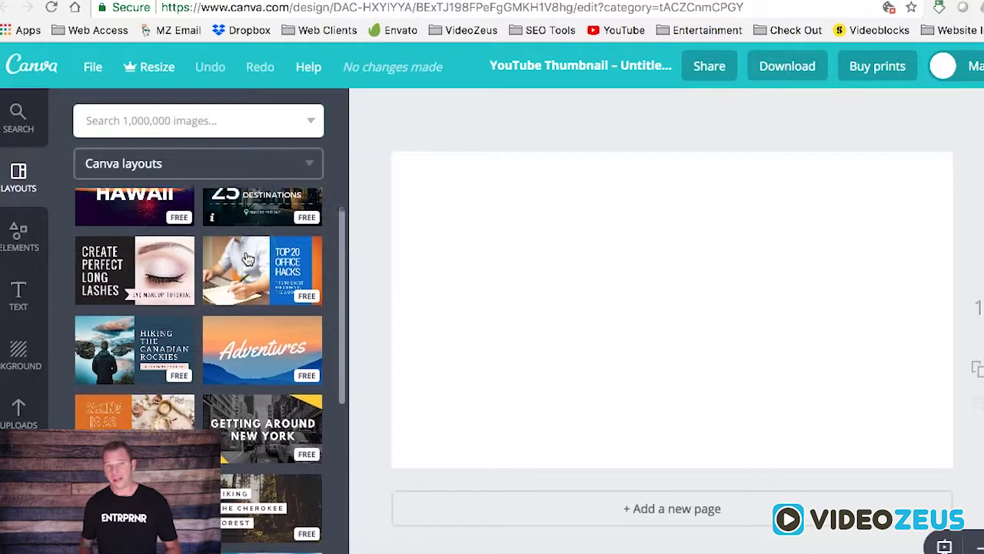
scroll(247, 259, "down", 3)
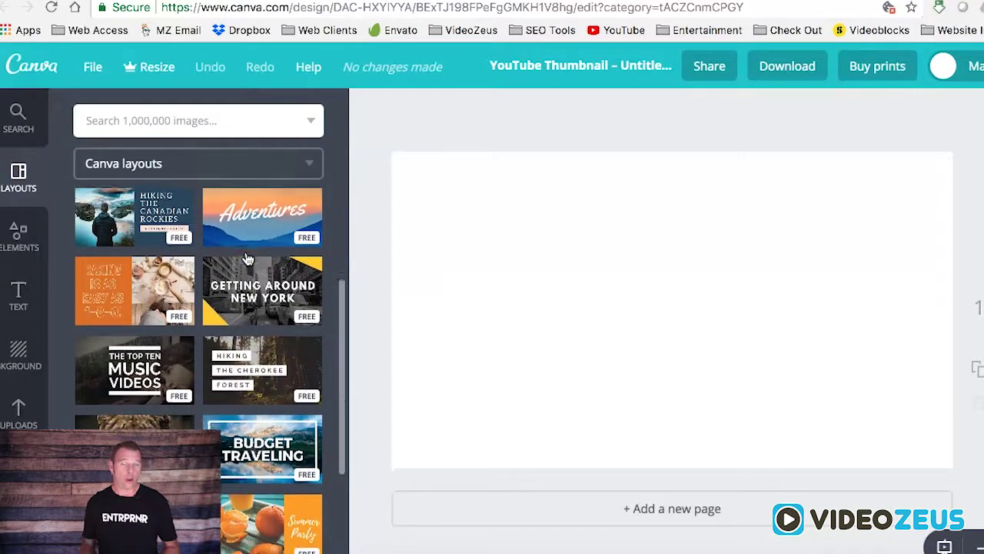
scroll(248, 260, "down", 3)
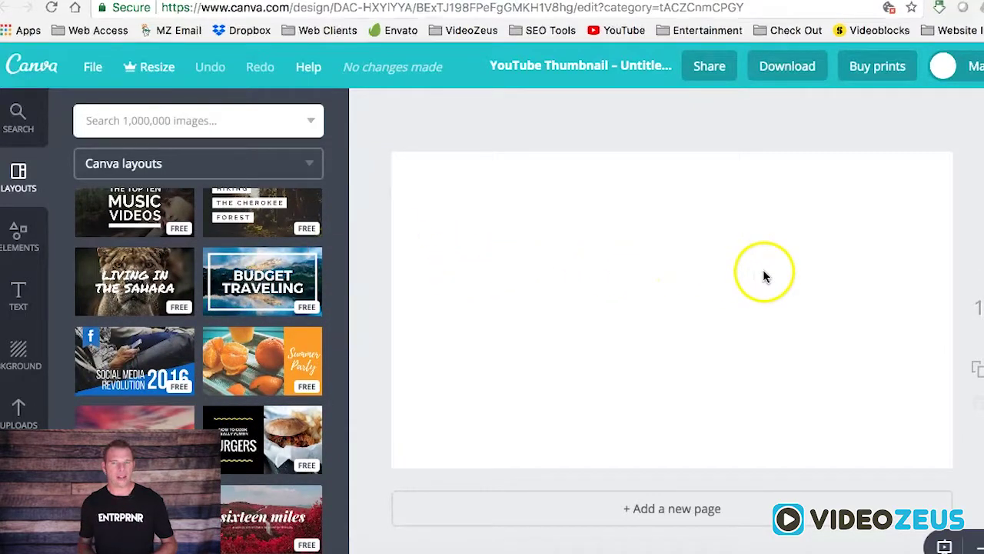
scroll(296, 291, "down", 9)
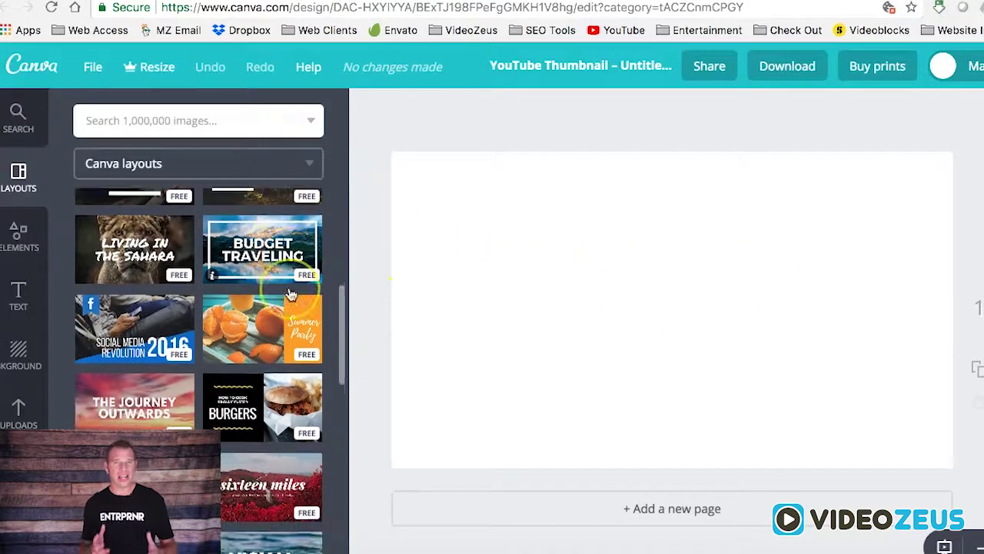
scroll(291, 294, "down", 12)
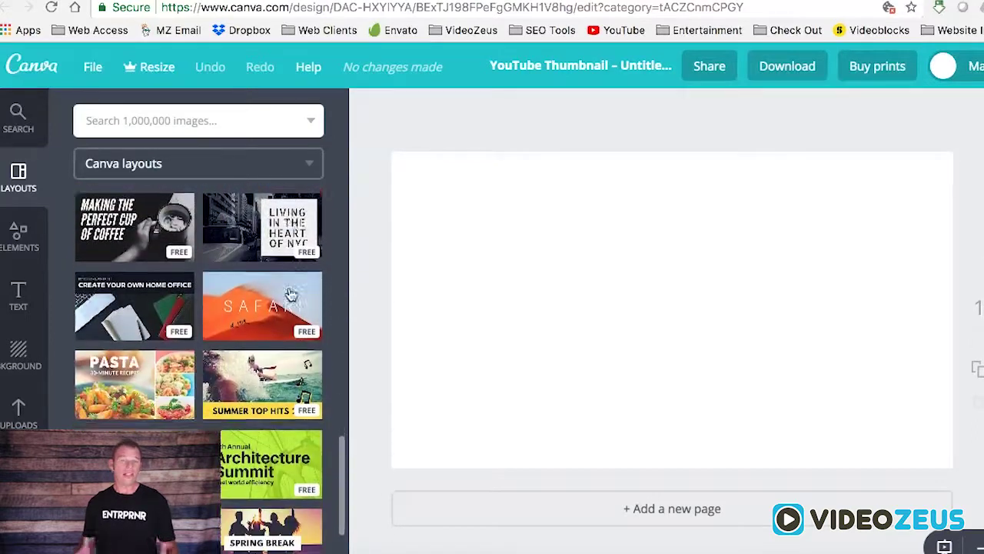
scroll(290, 294, "down", 15)
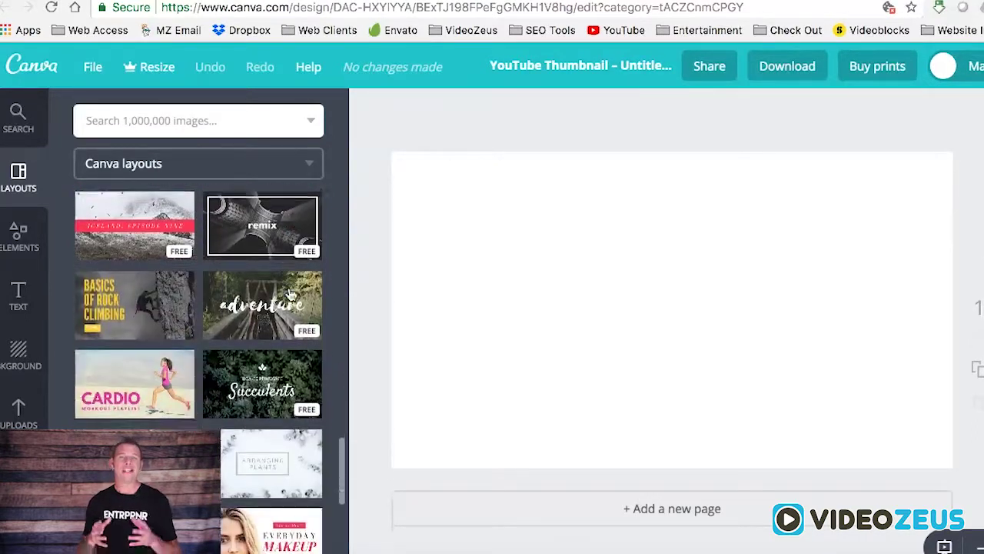
scroll(291, 294, "down", 10)
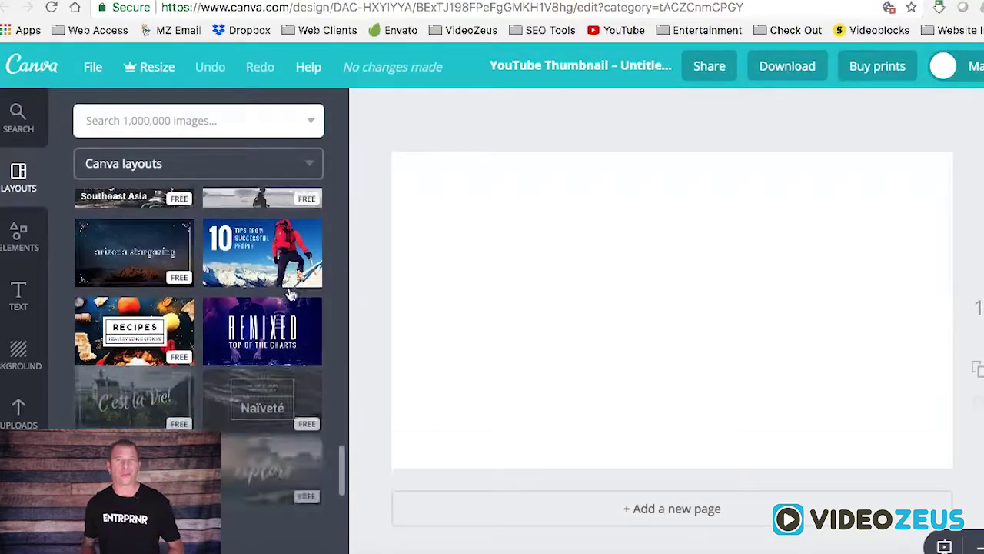
scroll(291, 295, "down", 5)
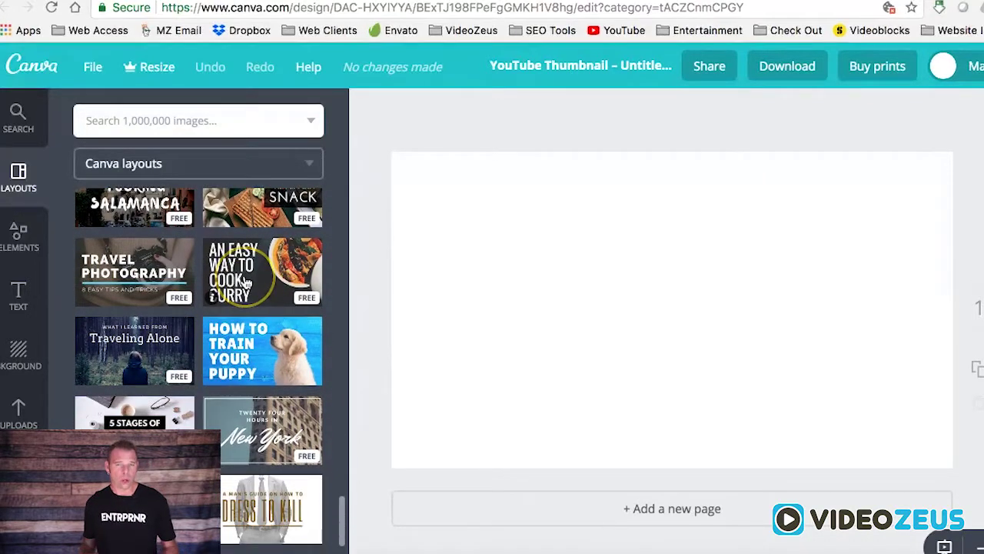
left_click(275, 297)
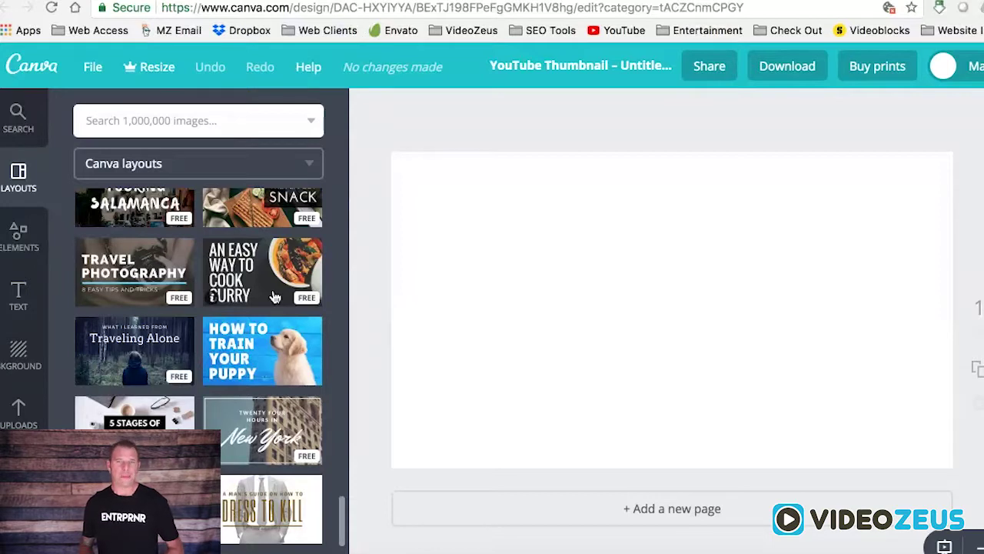
left_click(274, 297)
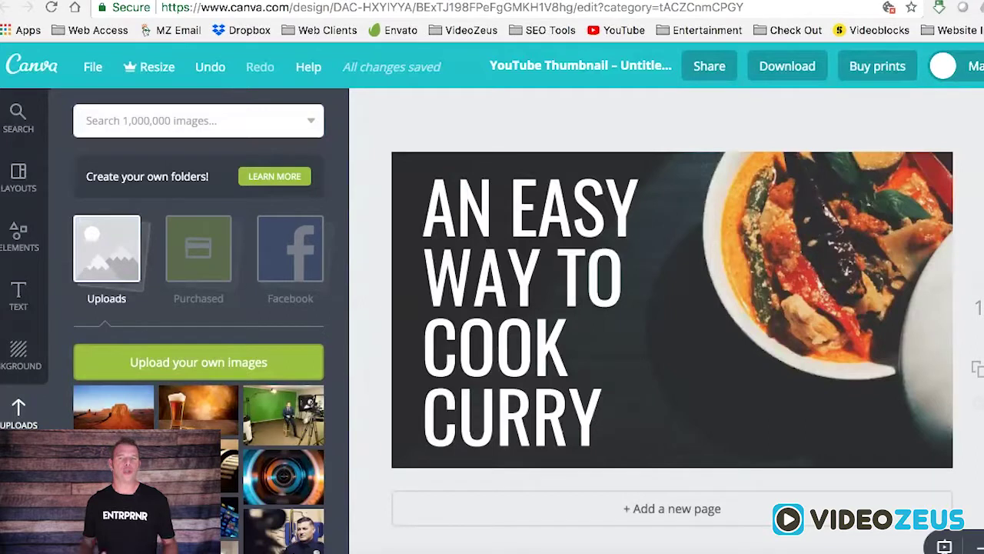
Step: Upload the presenter's still from the Graphics > Faces folder into Canva's Uploads
left_click(127, 358)
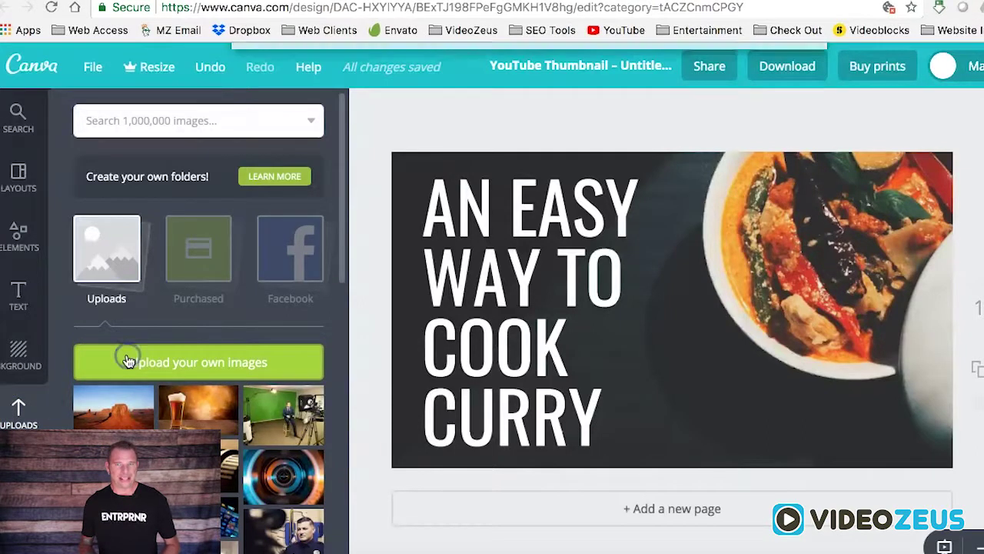
left_click(542, 113)
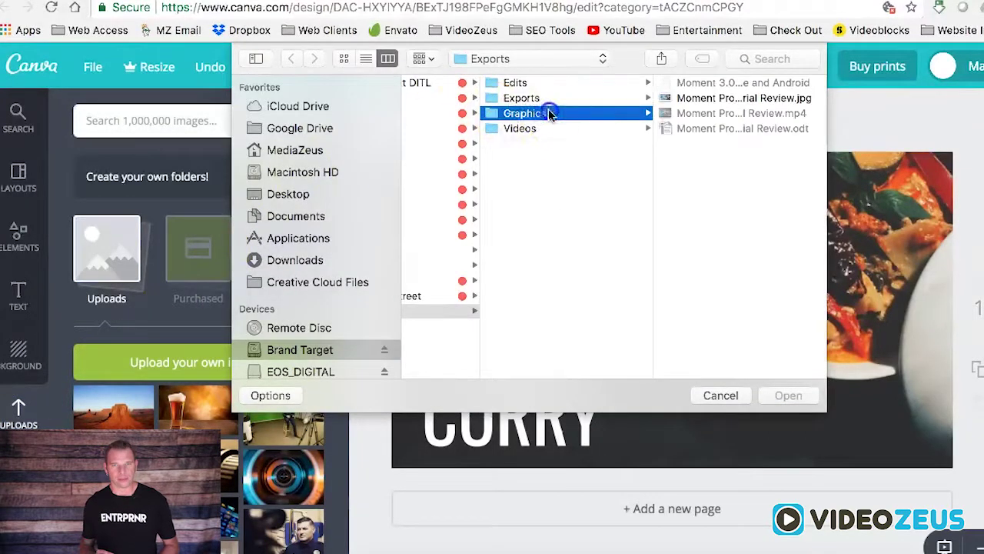
left_click(663, 98)
double_click(768, 143)
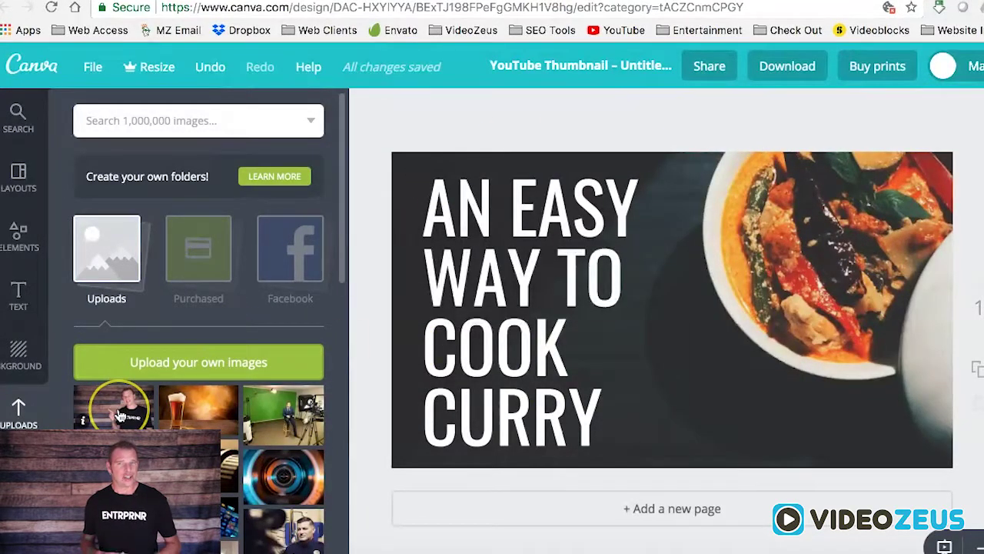
Step: Place the uploaded presenter photo as the background, resized to fill the thumbnail behind the headline
left_click_drag(120, 416, 648, 318)
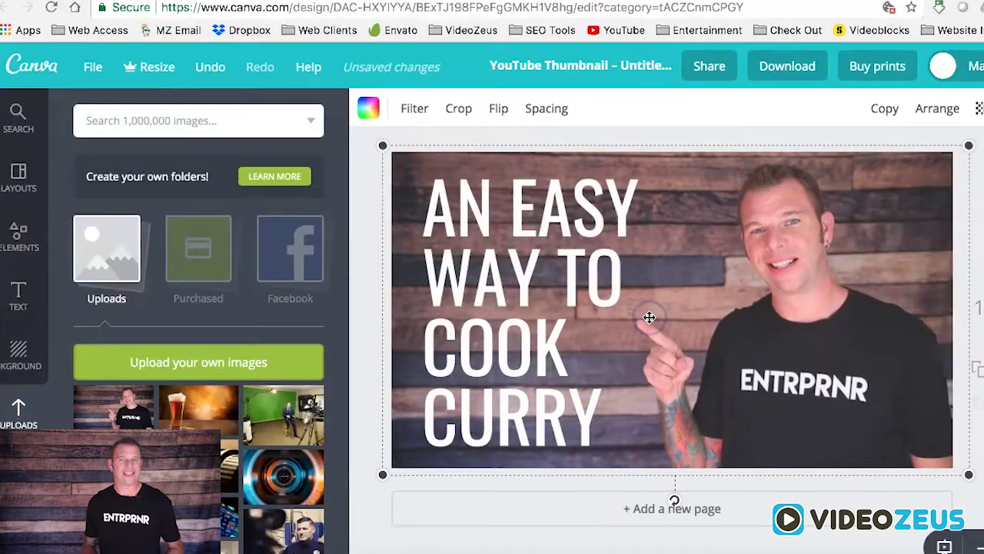
left_click(751, 234)
left_click_drag(969, 149, 957, 158)
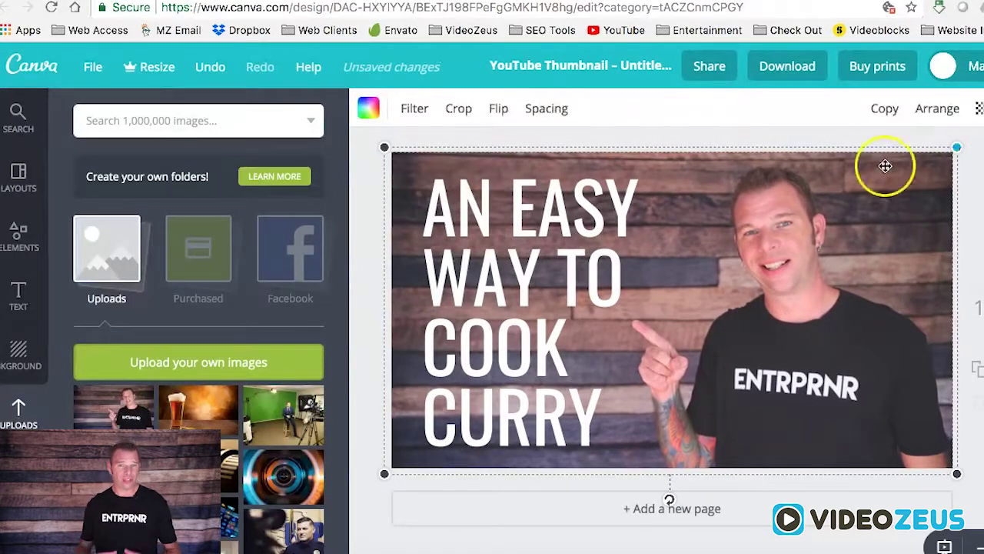
left_click(534, 219)
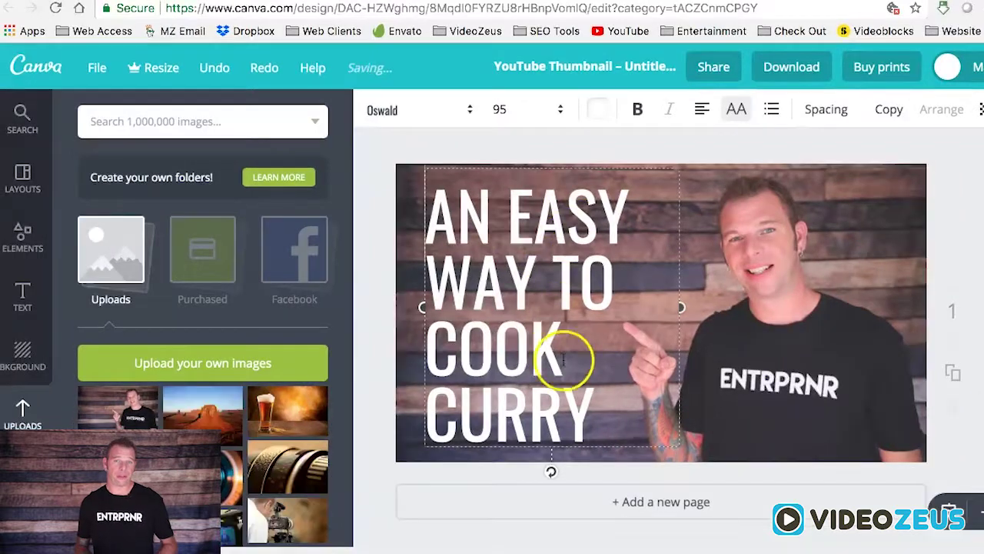
Step: Replace the headline with 'HOW TO MAKE THUMBNAILS', widen its box, and insert 'custom' after MAKE
left_click_drag(597, 406, 410, 228)
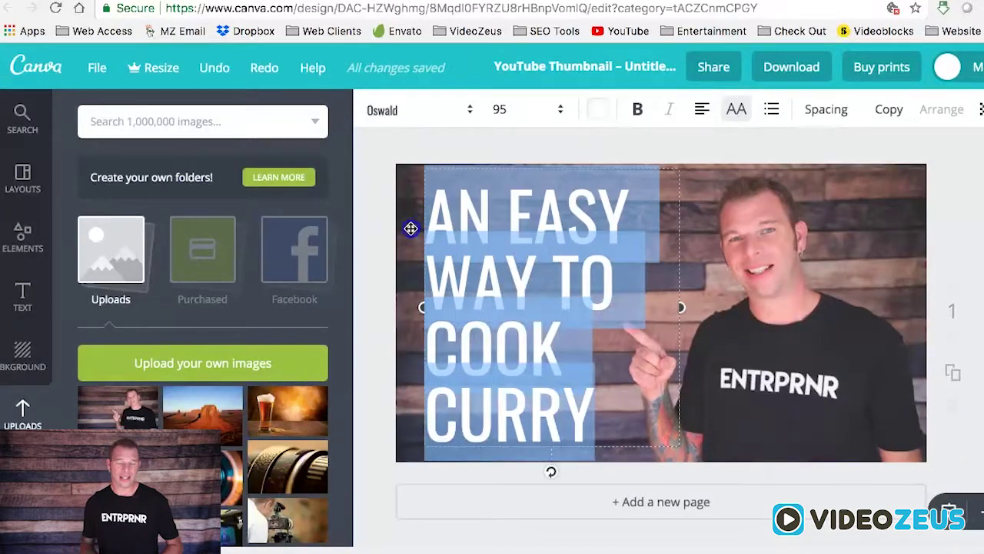
type("HOW TO")
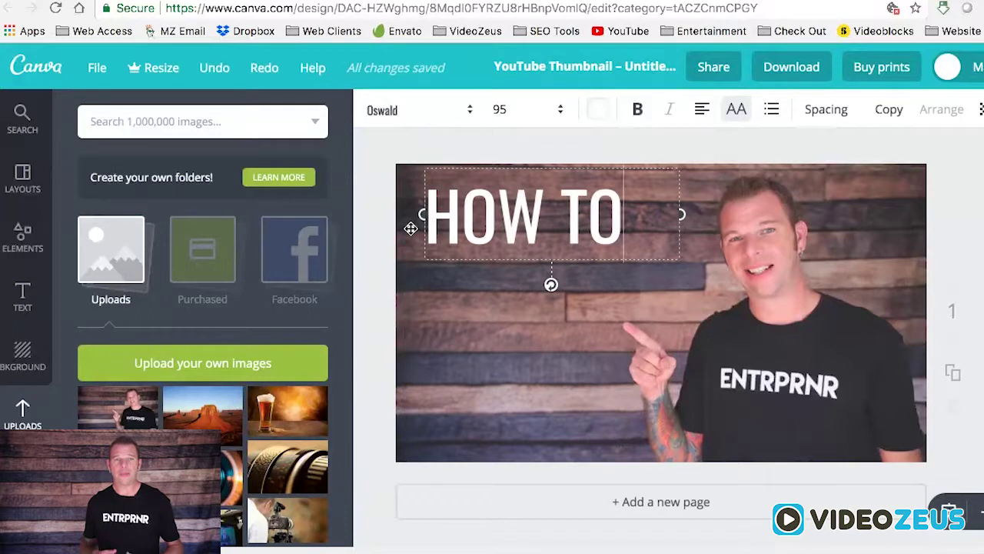
type(" MAKE THUMBNAILS")
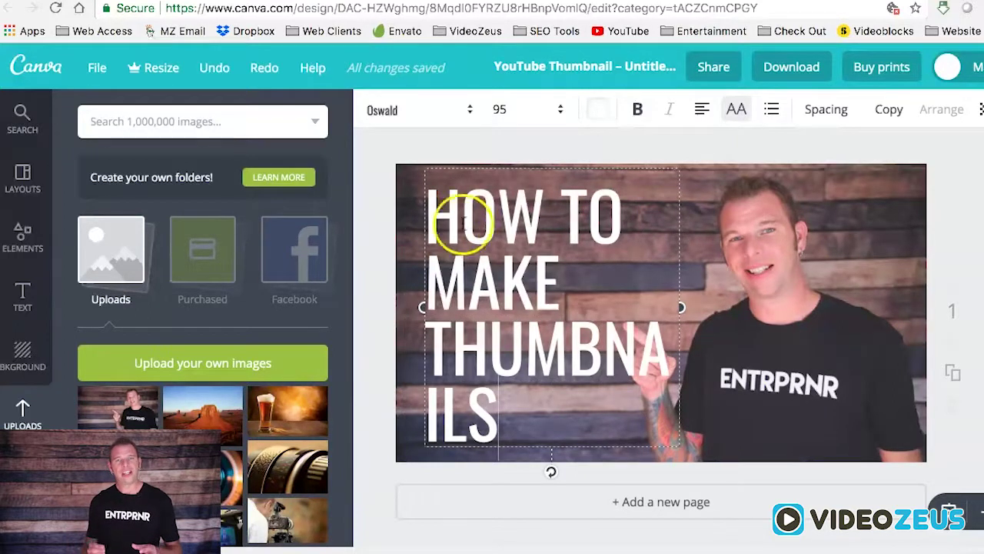
left_click_drag(683, 308, 759, 309)
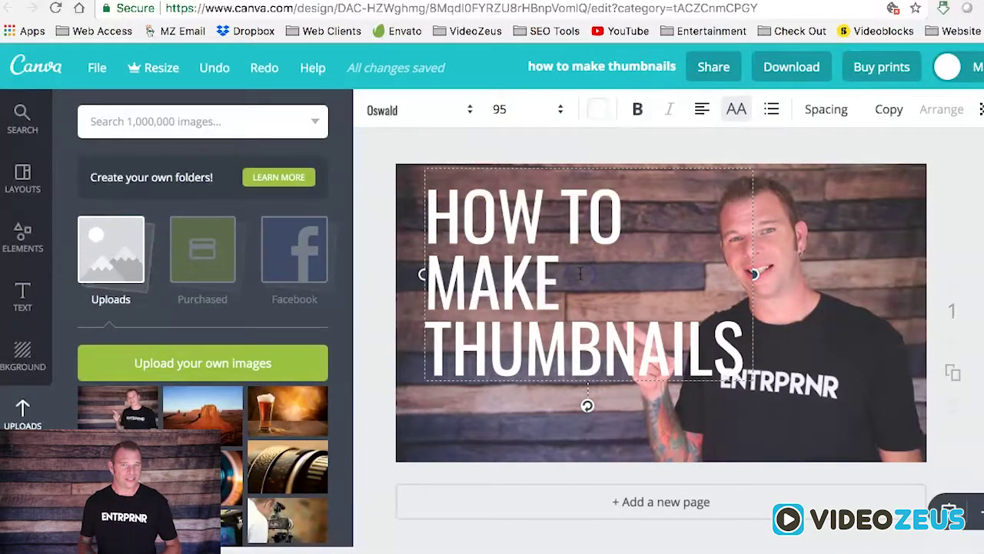
left_click(581, 280)
type("custom")
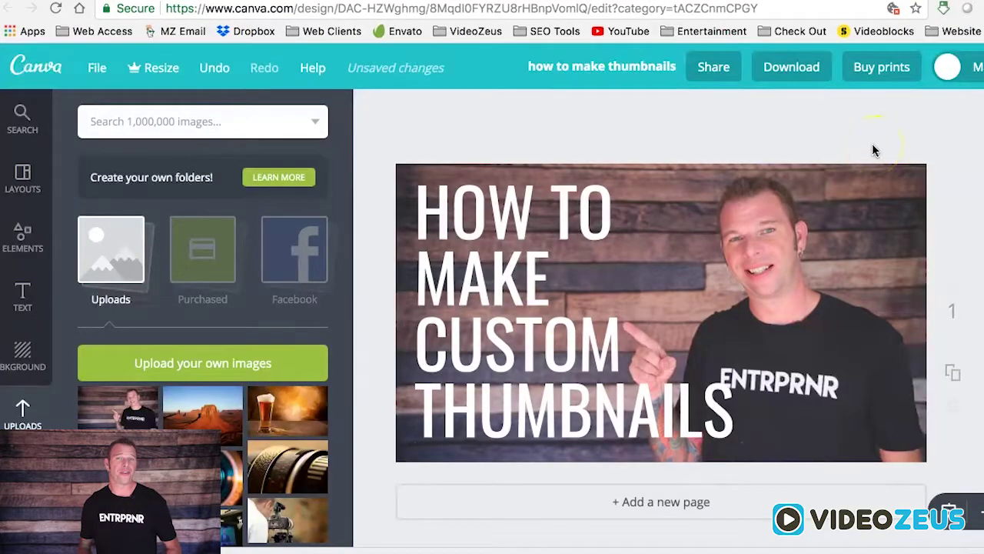
Step: Download the thumbnail as a PNG (Recommended) file, then go to the channel's video list
left_click(799, 75)
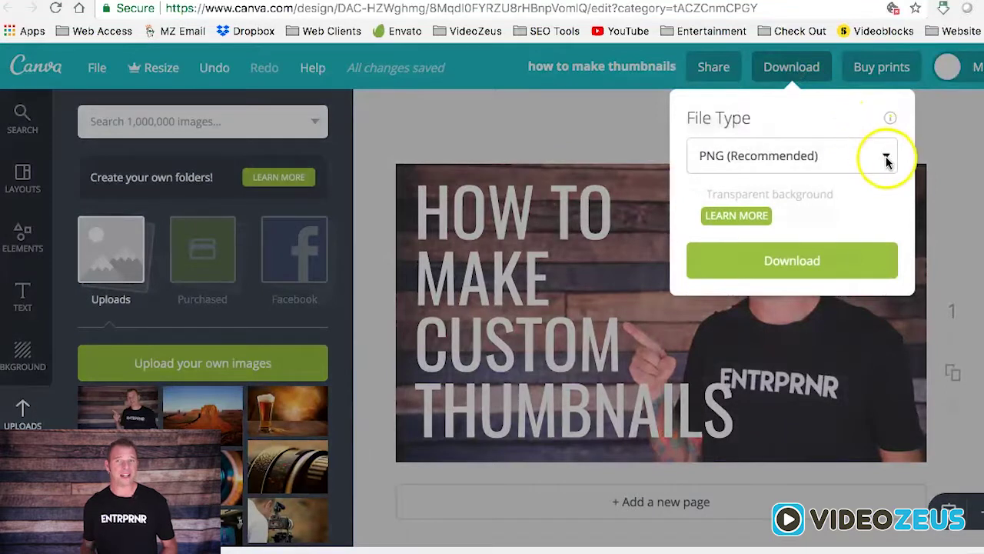
left_click(806, 265)
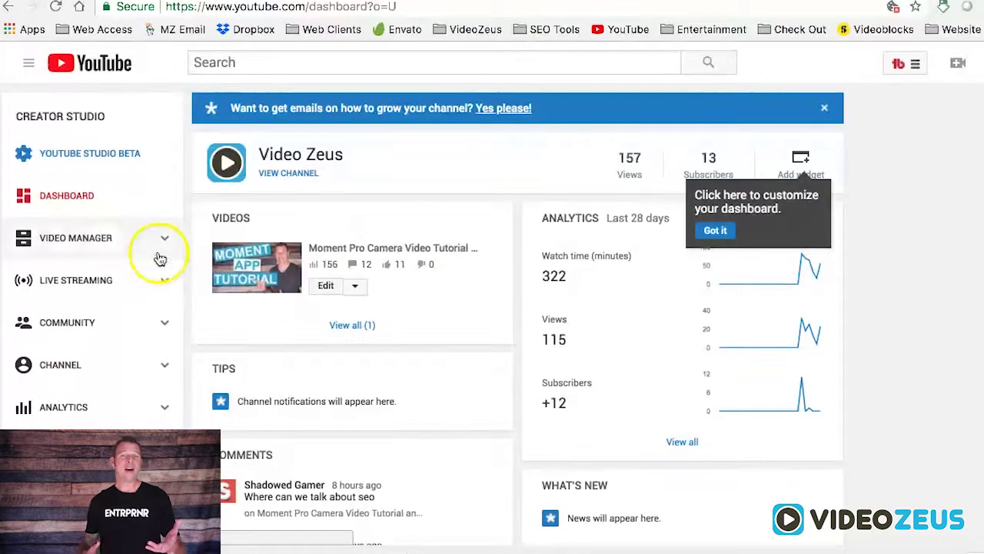
left_click(91, 244)
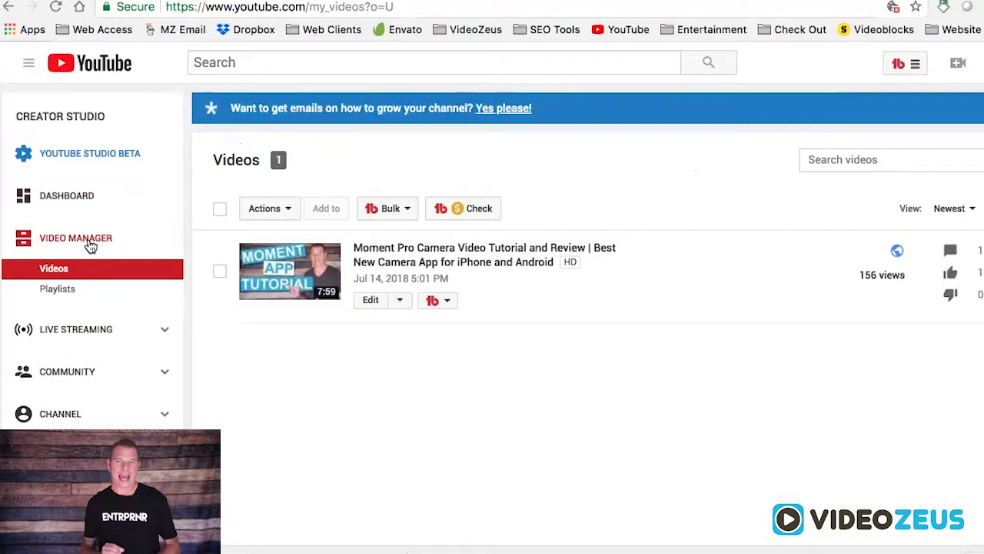
Step: Open the Moment Pro Camera video's edit page, trying Change image on its thumbnail but cancelling
left_click(372, 299)
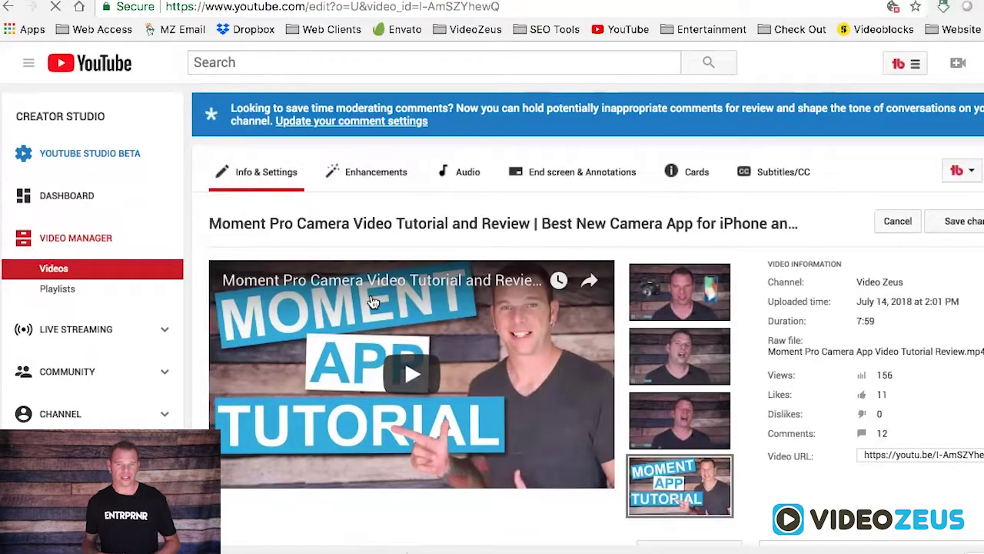
mouse_move(689, 476)
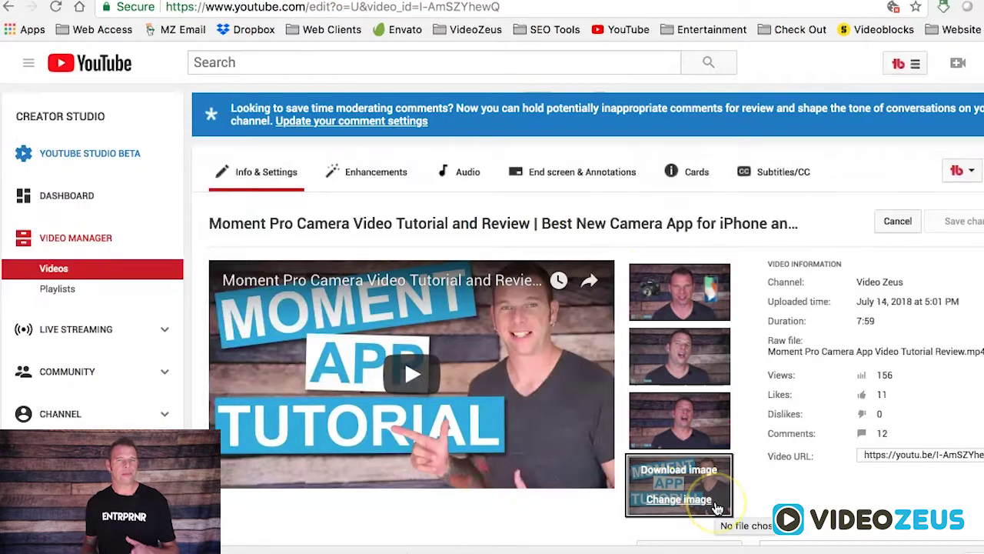
left_click(698, 501)
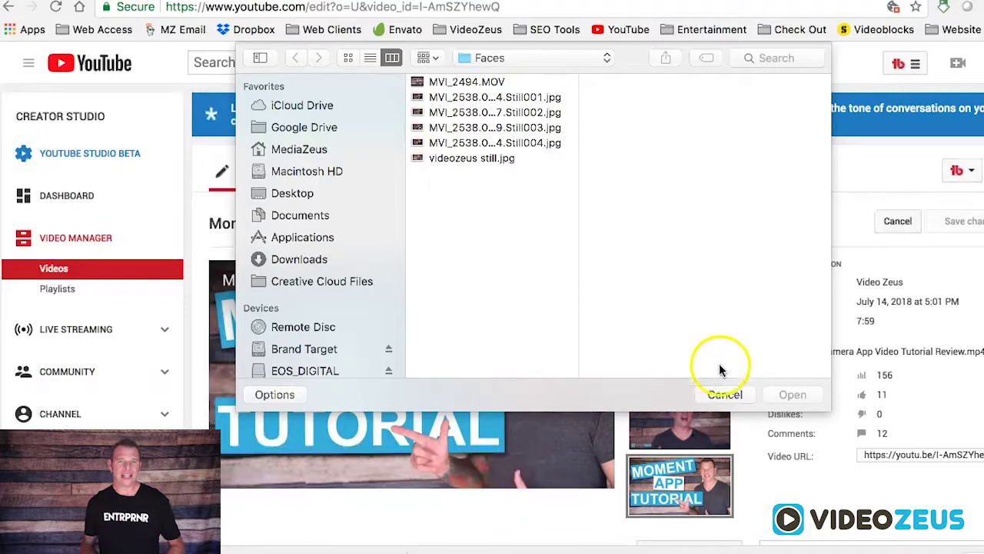
left_click(723, 395)
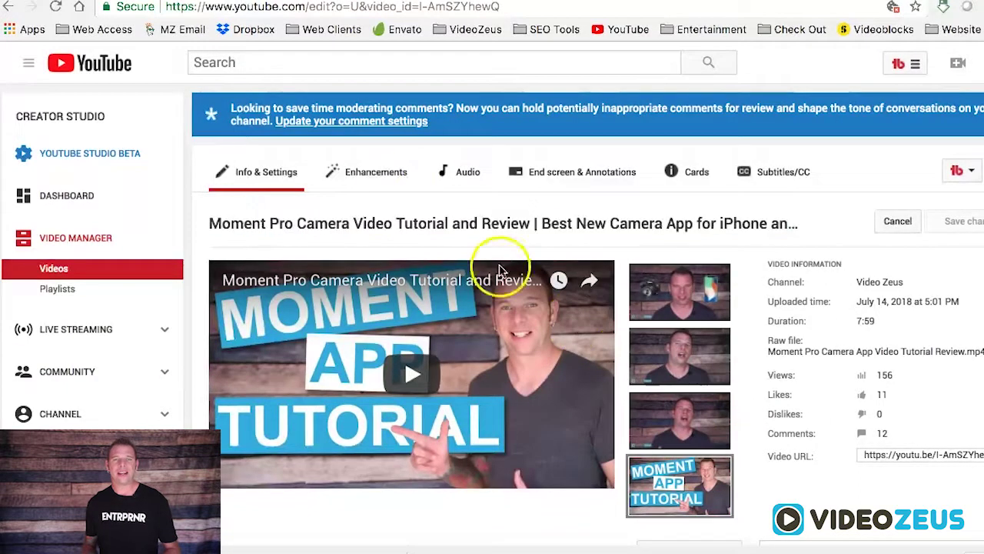